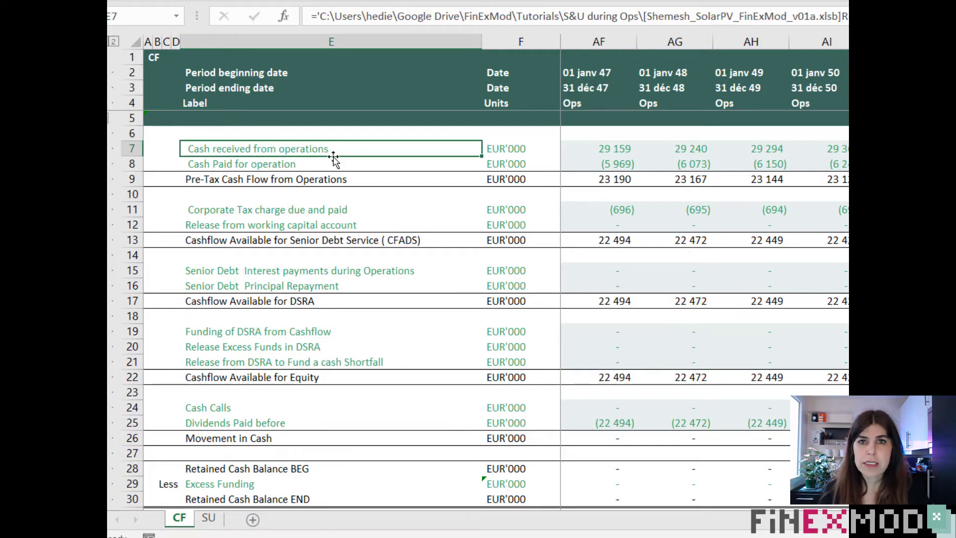
Step: Review the CF sheet's operating lines from Cash received from operations through Cashflow Available for Senior Debt Service (CFADS)
left_click(315, 168)
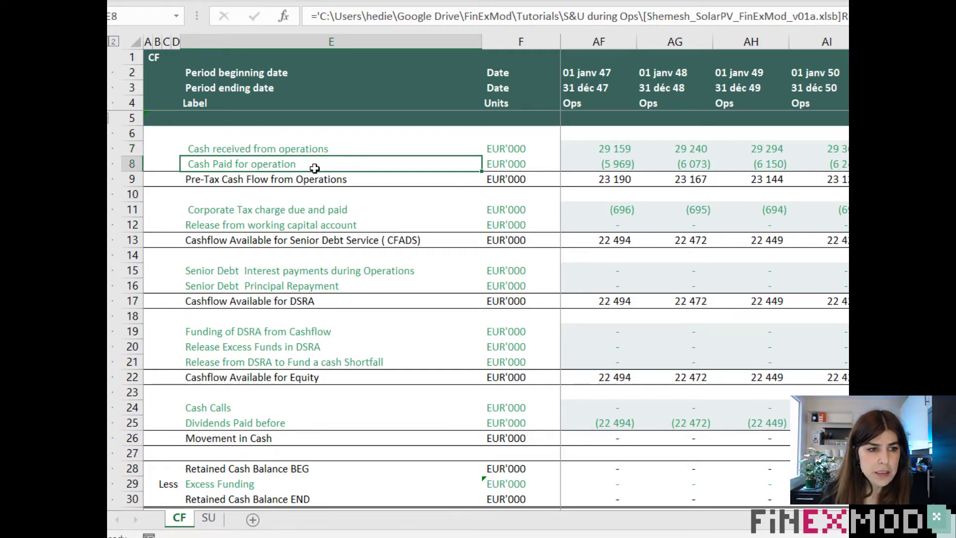
left_click(312, 152)
left_click(306, 162)
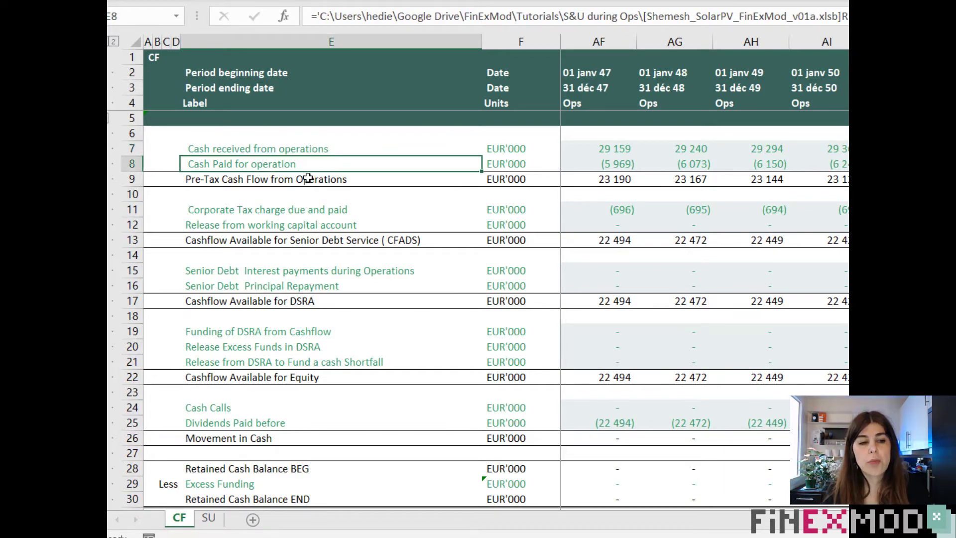
left_click(308, 178)
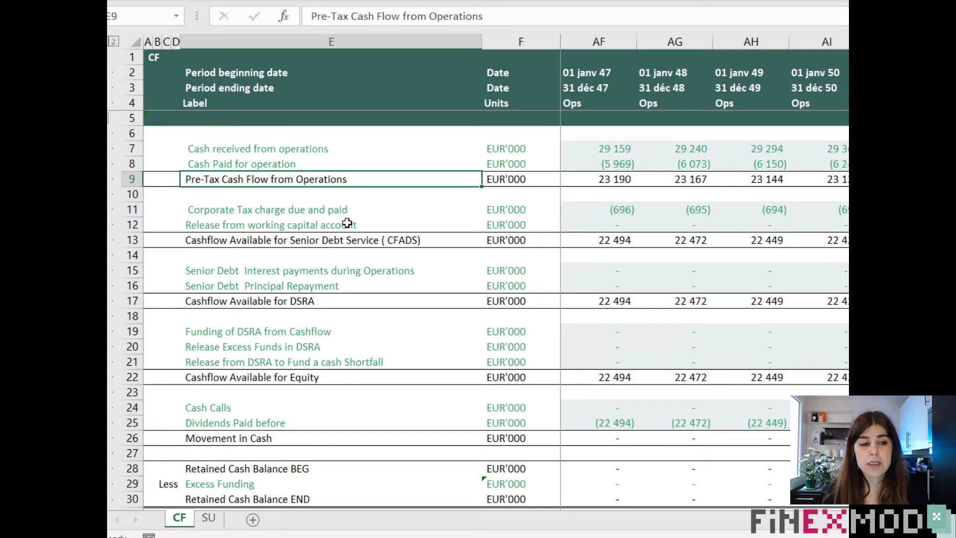
left_click(342, 210)
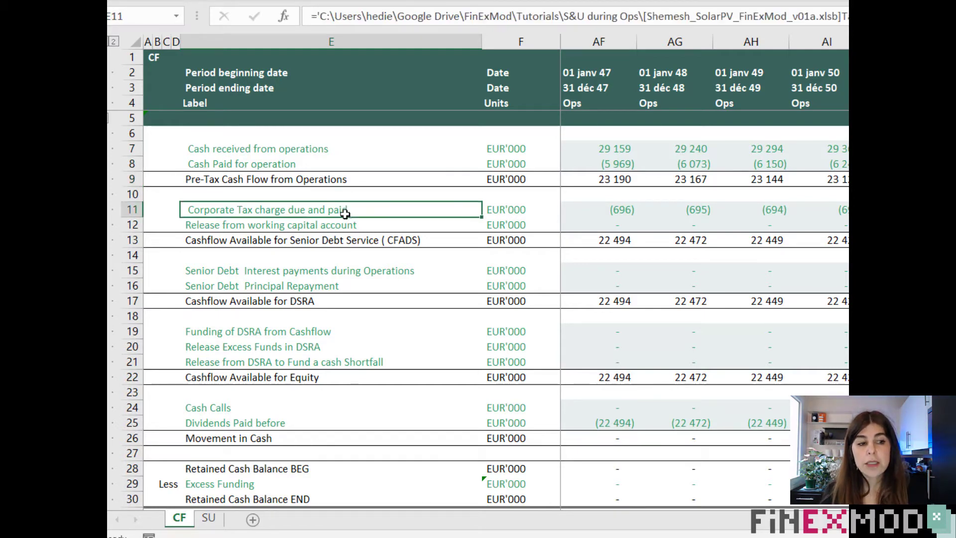
left_click(333, 226)
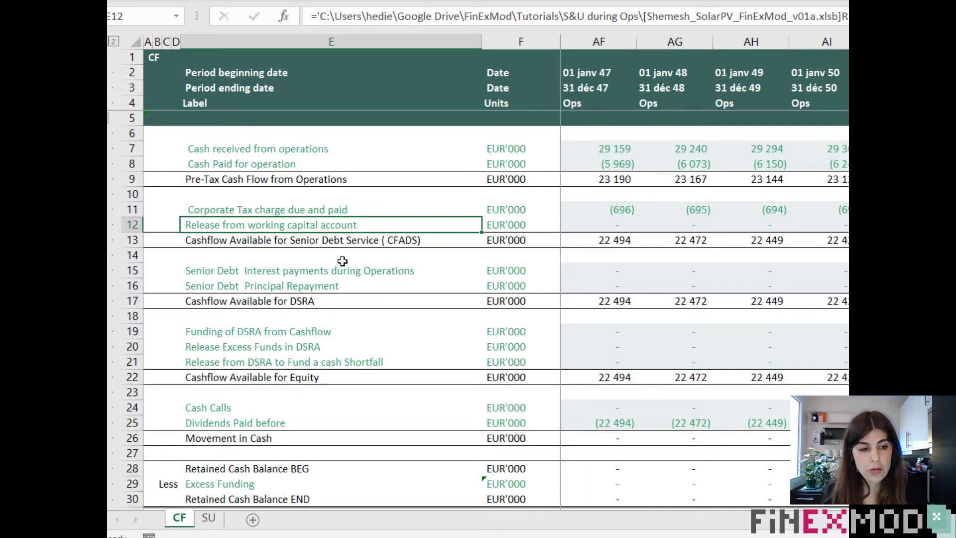
left_click(332, 243)
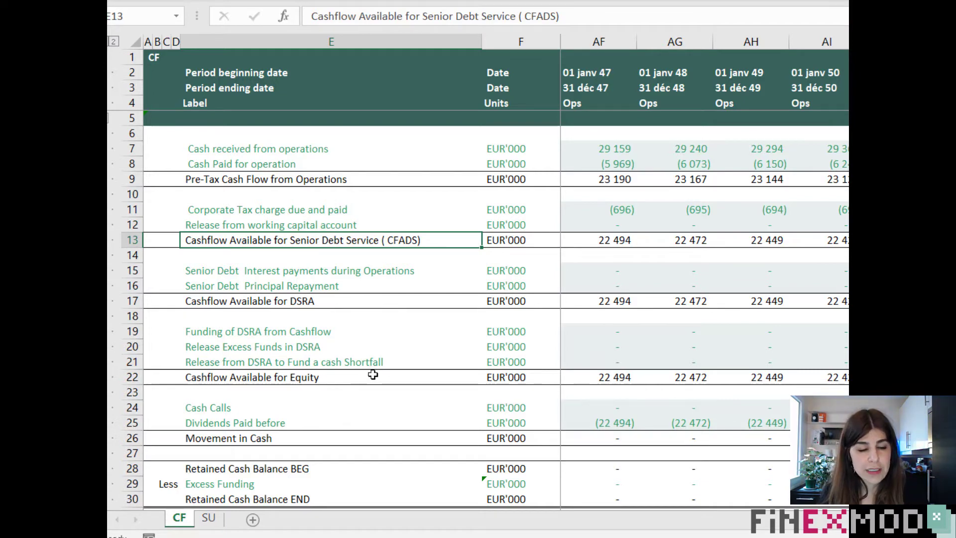
Step: Review the senior debt interest and principal lines and the three DSRA lines leading to Cashflow Available for Equity
left_click(345, 272)
left_click(342, 288)
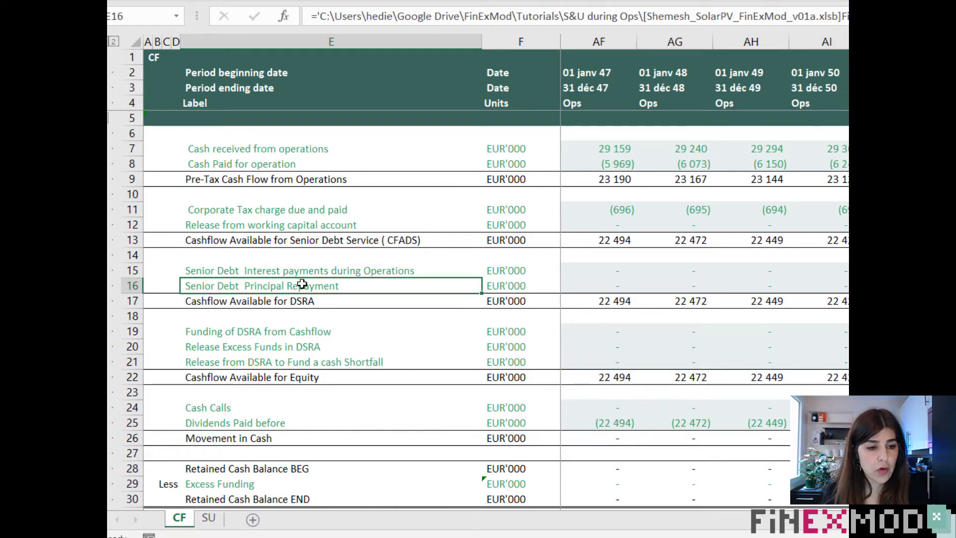
left_click_drag(278, 333, 279, 360)
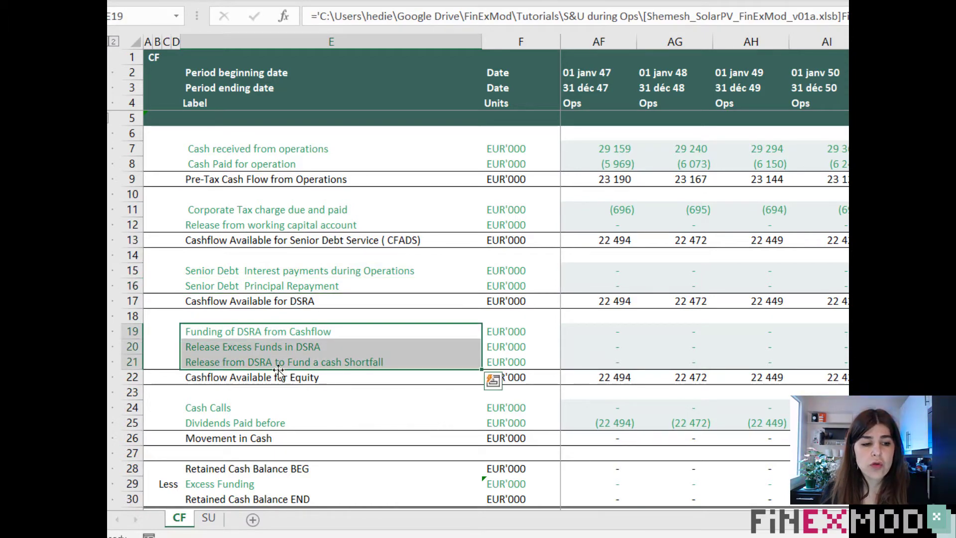
left_click(283, 332)
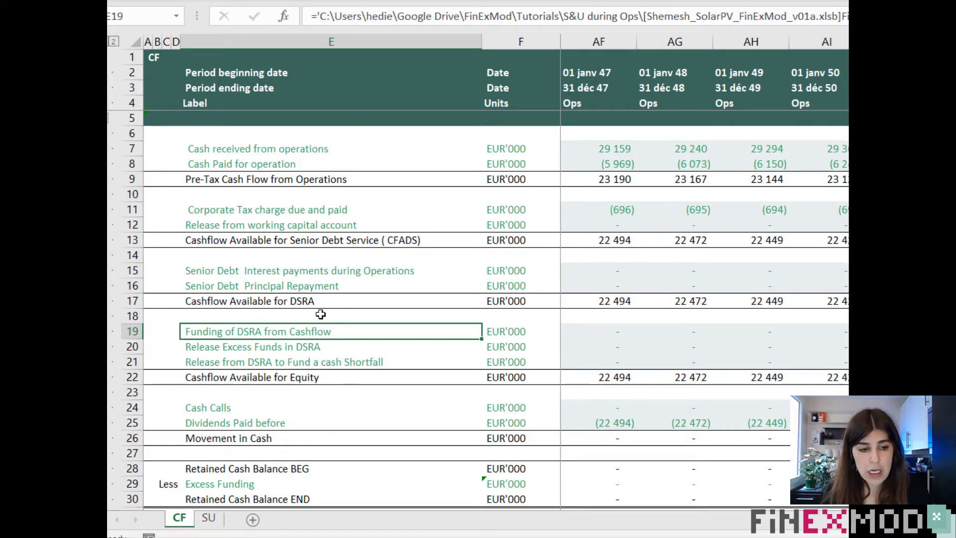
left_click_drag(309, 333, 311, 360)
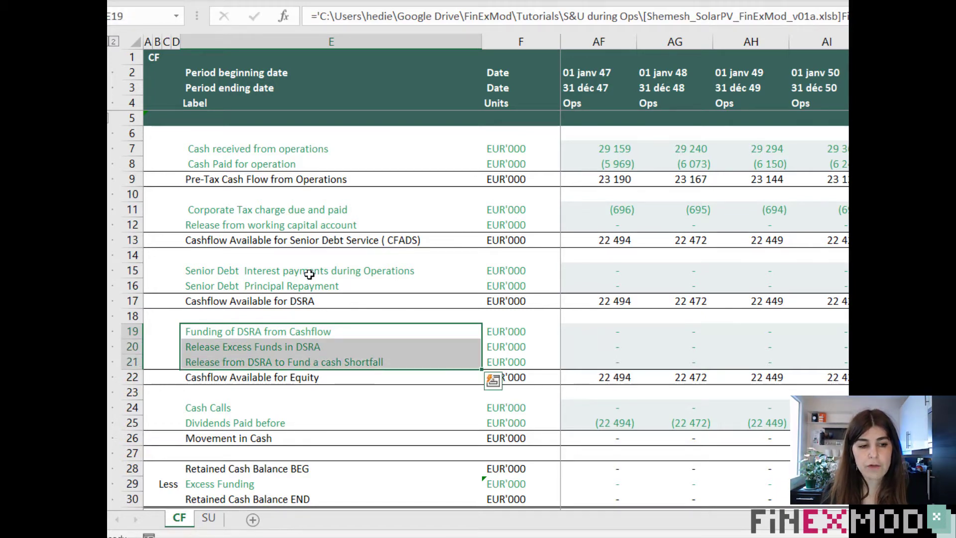
left_click(311, 272)
left_click(322, 287)
left_click(339, 362)
left_click(296, 377)
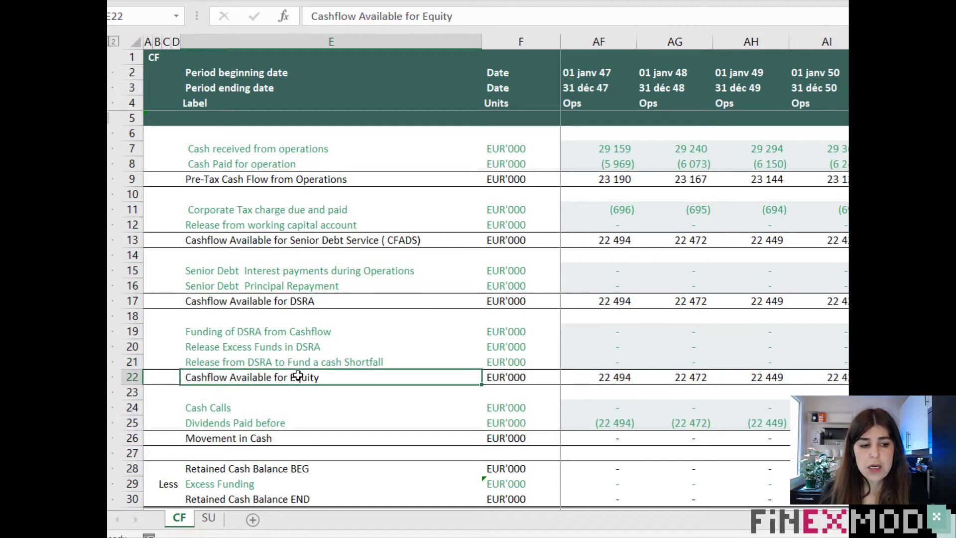
Step: Review the Dividends Paid and Cash Calls lines, plus the retained cash balance rows and minimum balance check
left_click(224, 423)
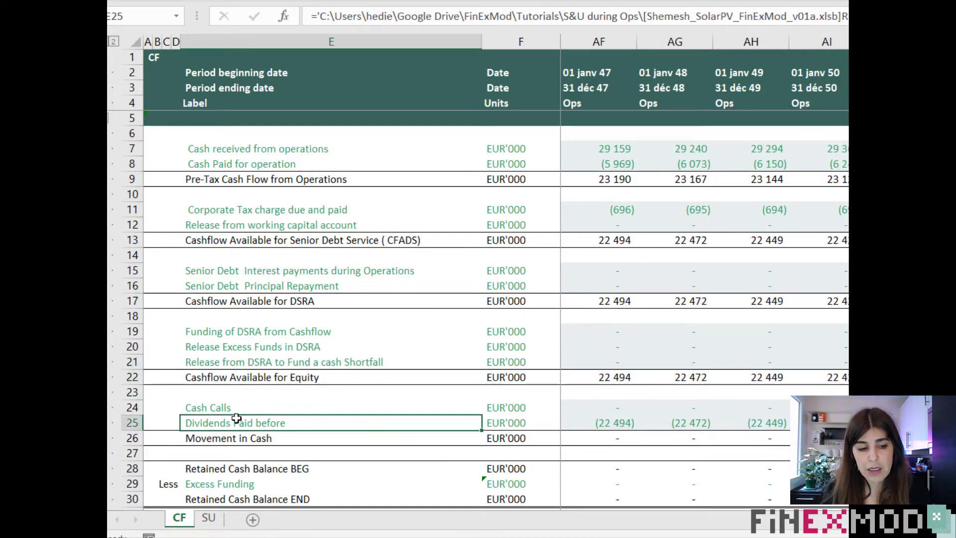
key("Up")
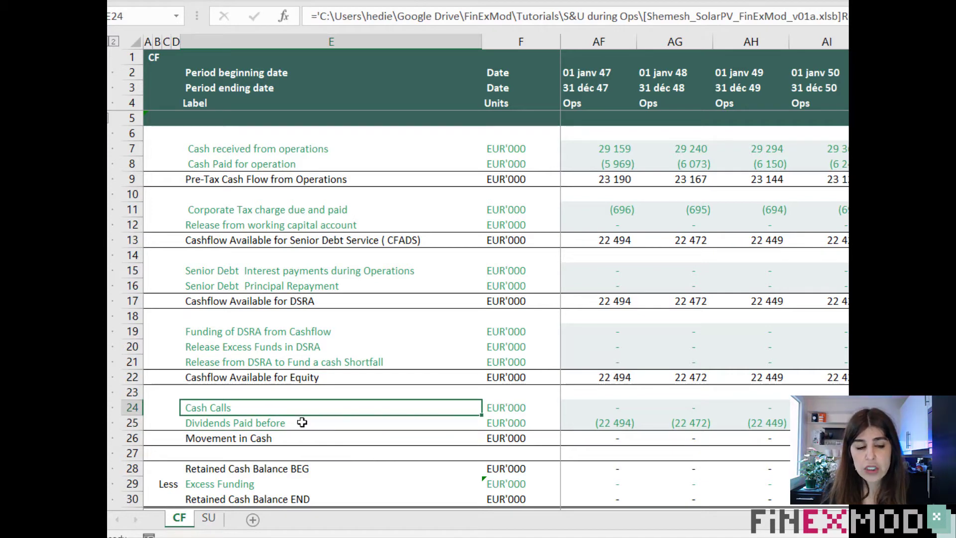
scroll(535, 392, "down", 2)
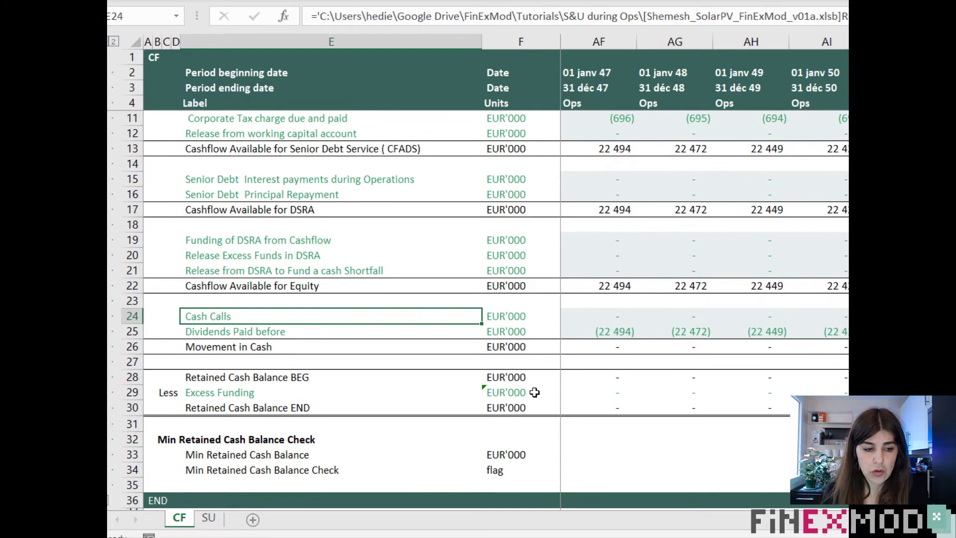
scroll(534, 394, "up", 2)
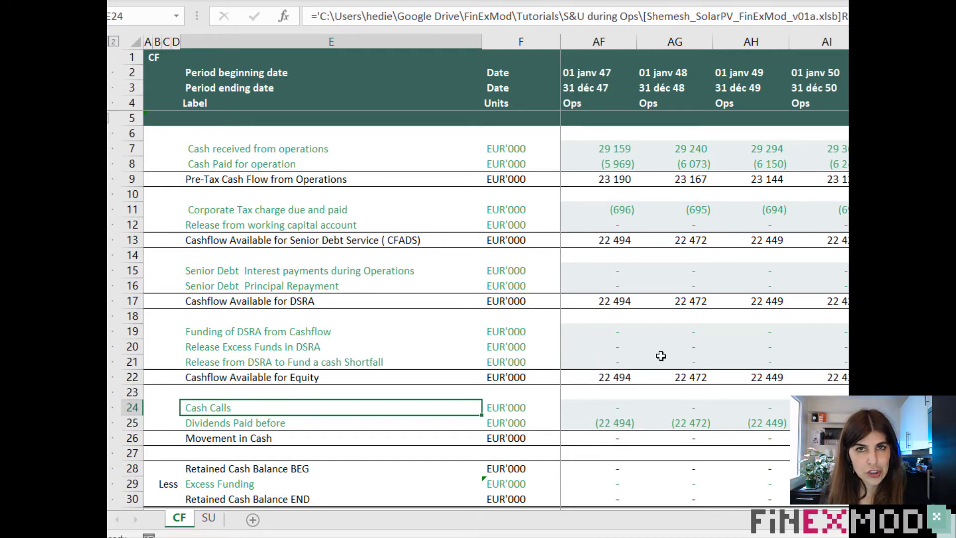
Step: Open the SU sheet and examine its CASH INFLOWS and CASH OUTFLOWS sections, focusing on the inflow lines linked from CF
left_click(209, 518)
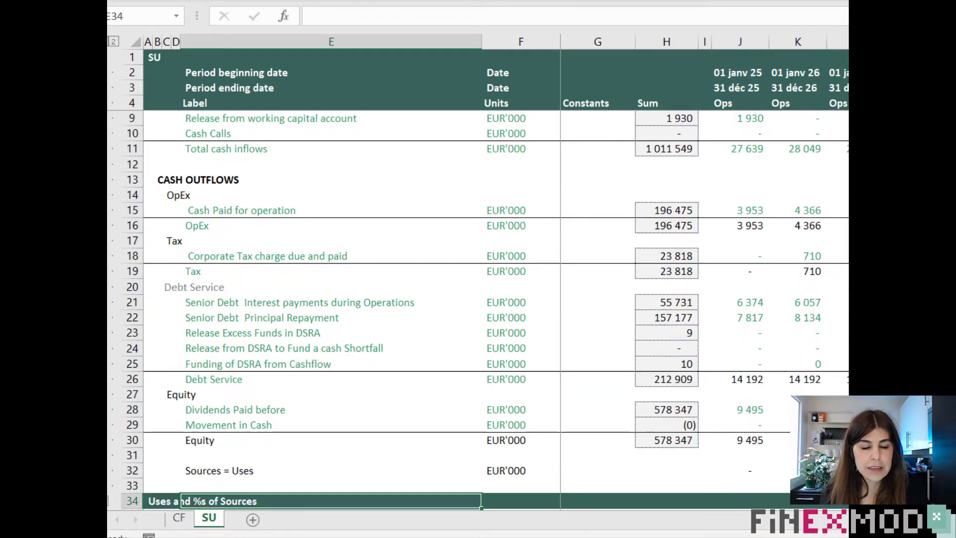
left_click(132, 148)
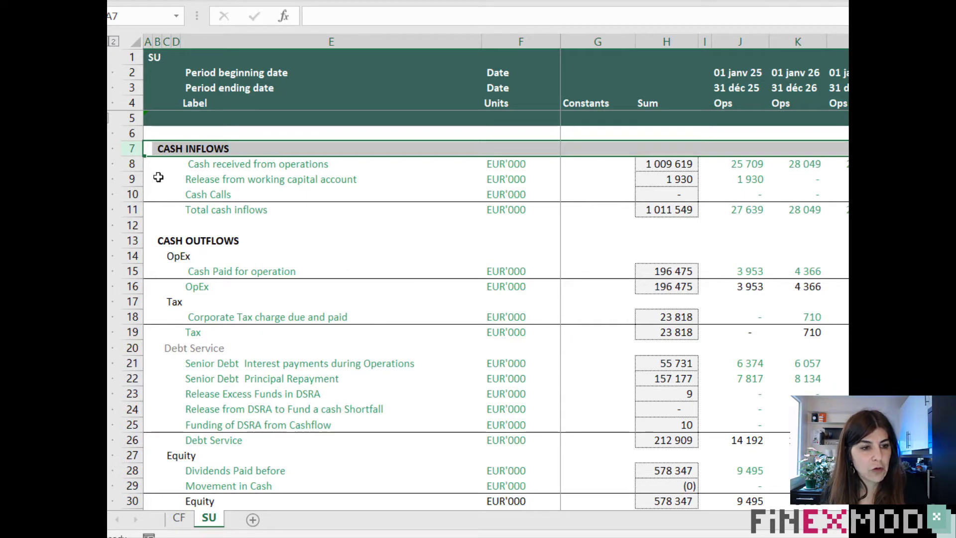
left_click(125, 242)
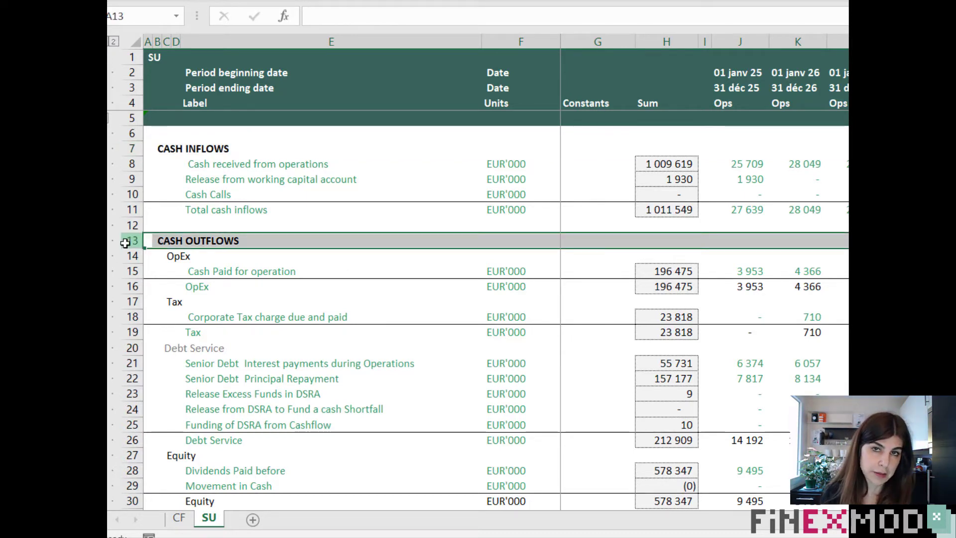
left_click(227, 166)
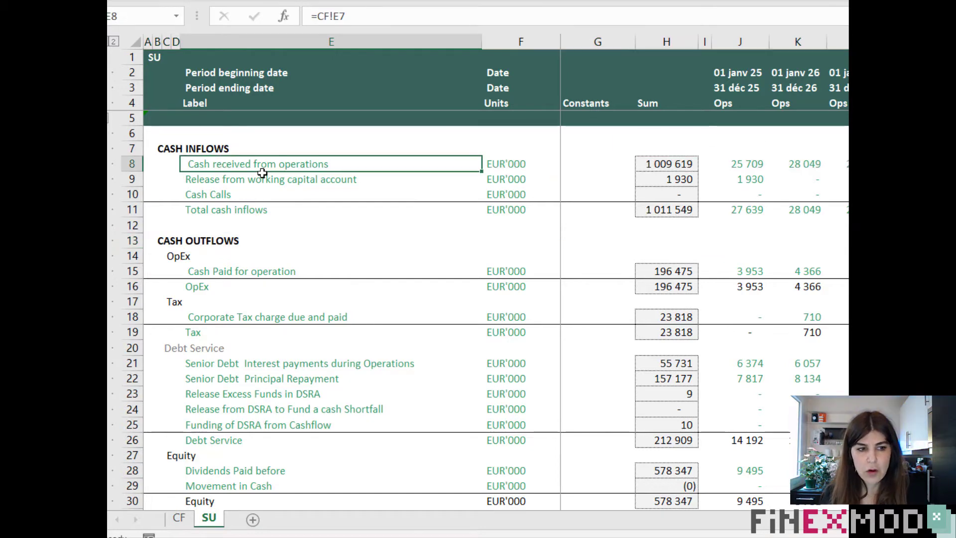
left_click(277, 181)
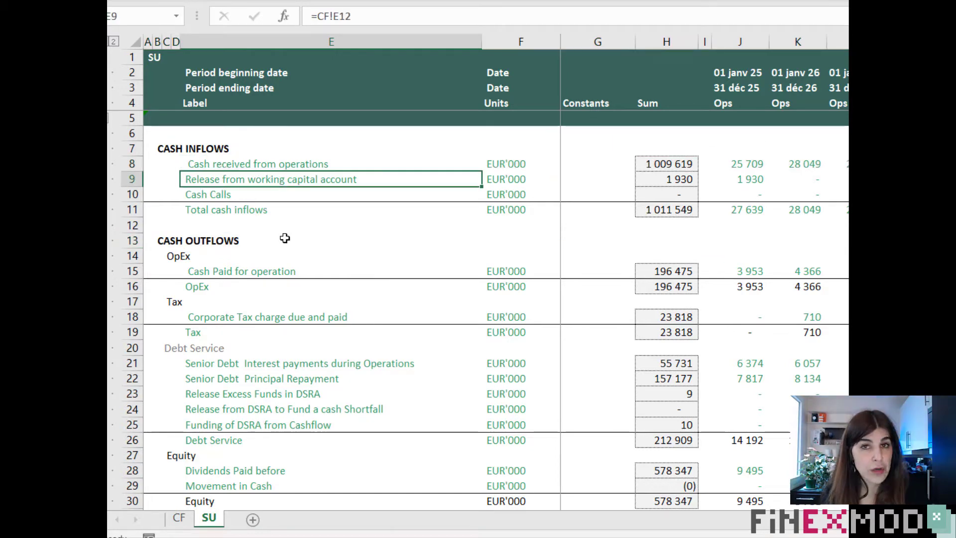
left_click(241, 192)
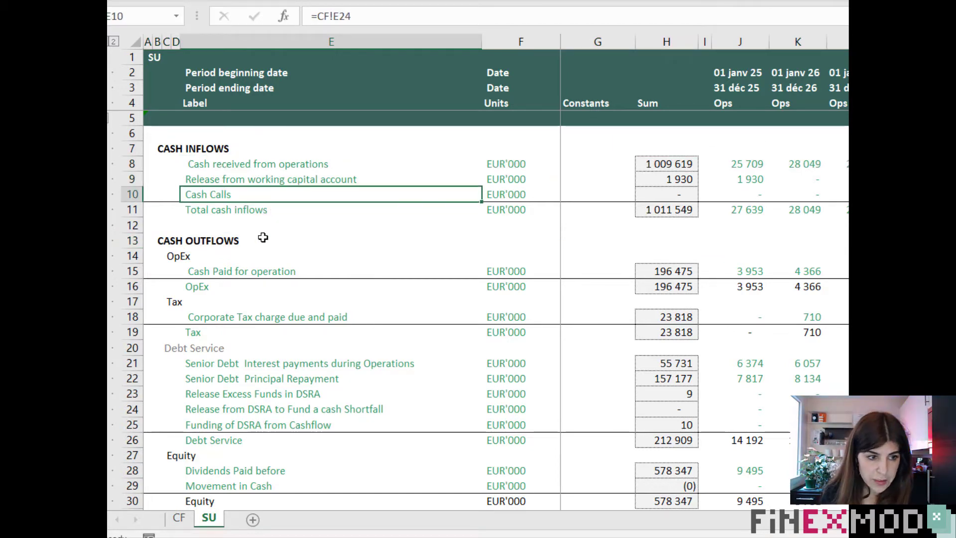
left_click(212, 277)
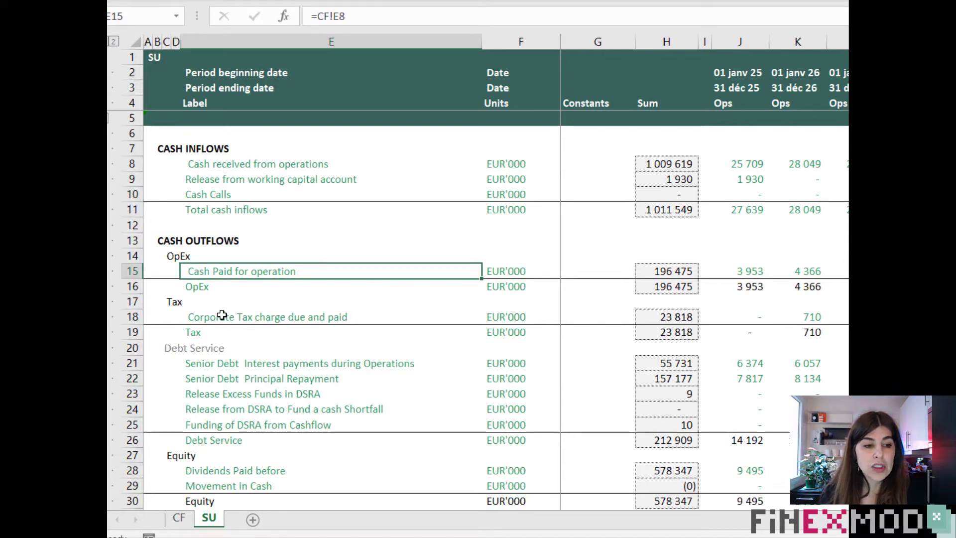
left_click(234, 182)
left_click(234, 197)
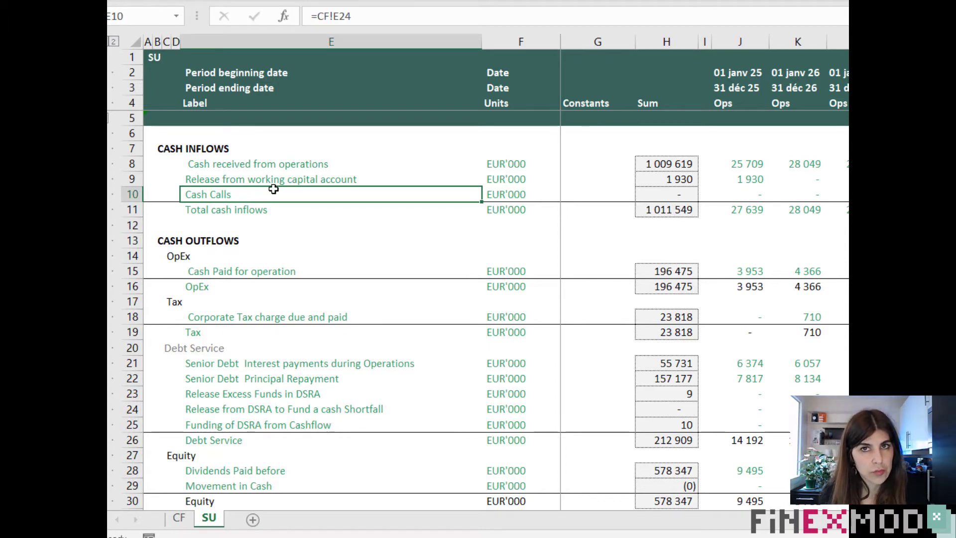
Step: Examine the individual cash outflow lines for operating payments, corporate tax, senior debt, DSRA, dividends and movement in cash
left_click(290, 269)
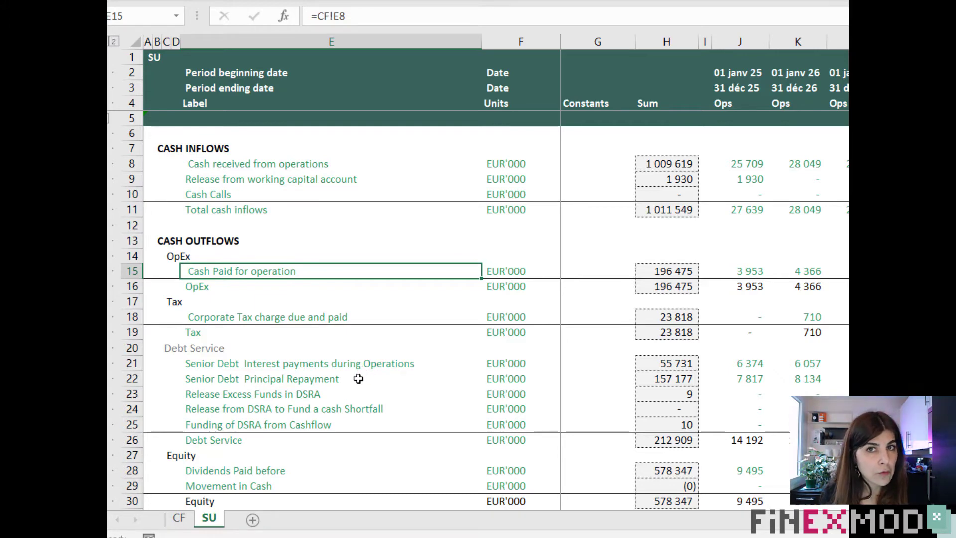
left_click(228, 319)
left_click_drag(301, 361, 272, 439)
scroll(309, 430, "down", 1)
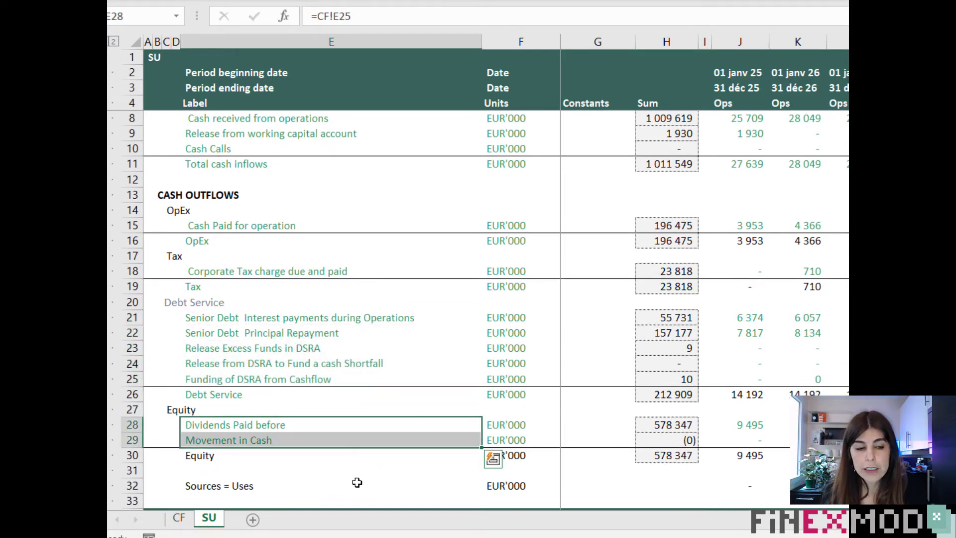
scroll(355, 481, "up", 1)
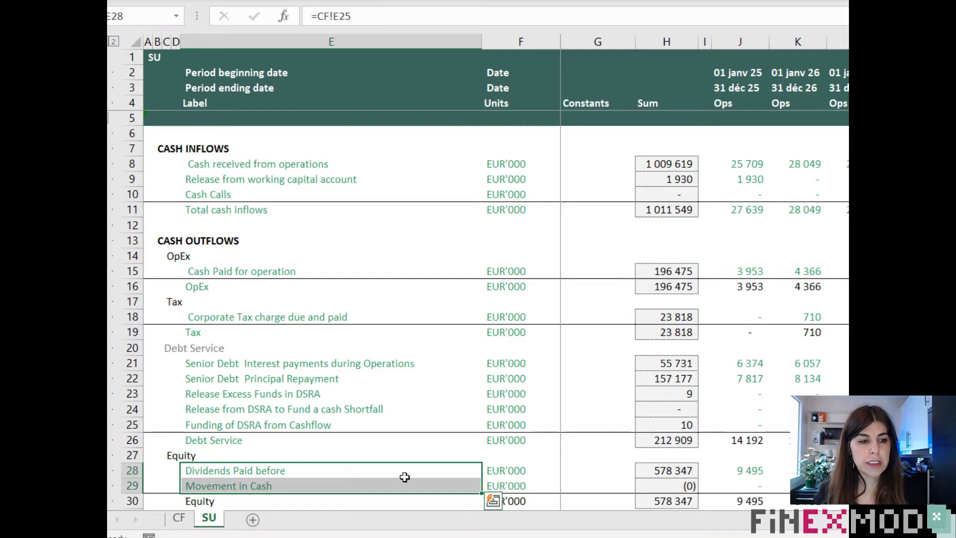
Step: Examine how the outflows are grouped under OpEx, Tax, Debt Service and Equity, including the two lines in the Equity group
left_click(177, 257)
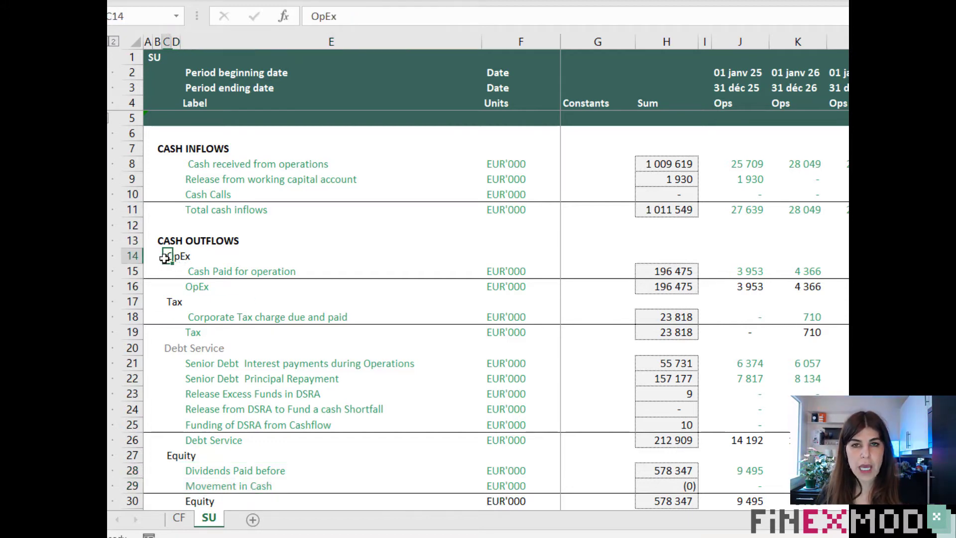
left_click(124, 257)
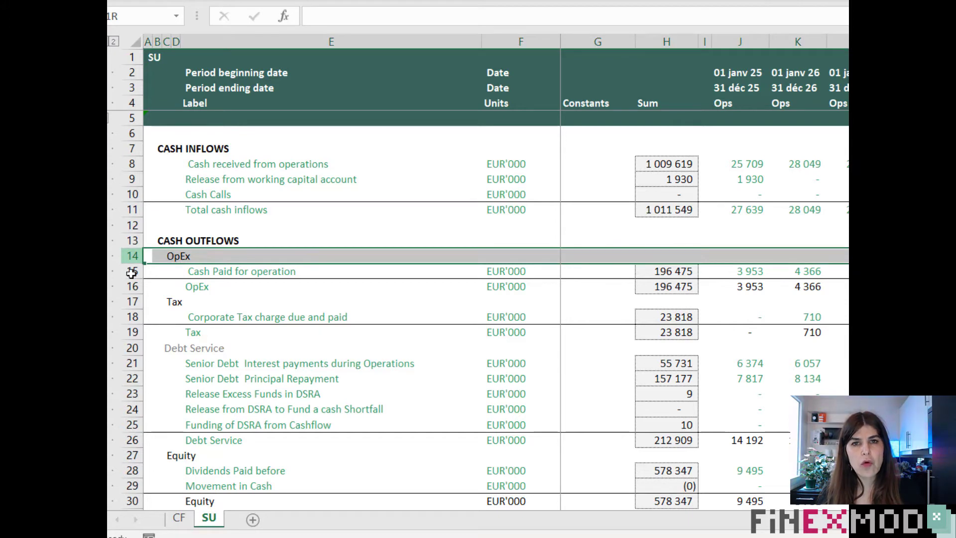
left_click_drag(131, 272, 133, 456)
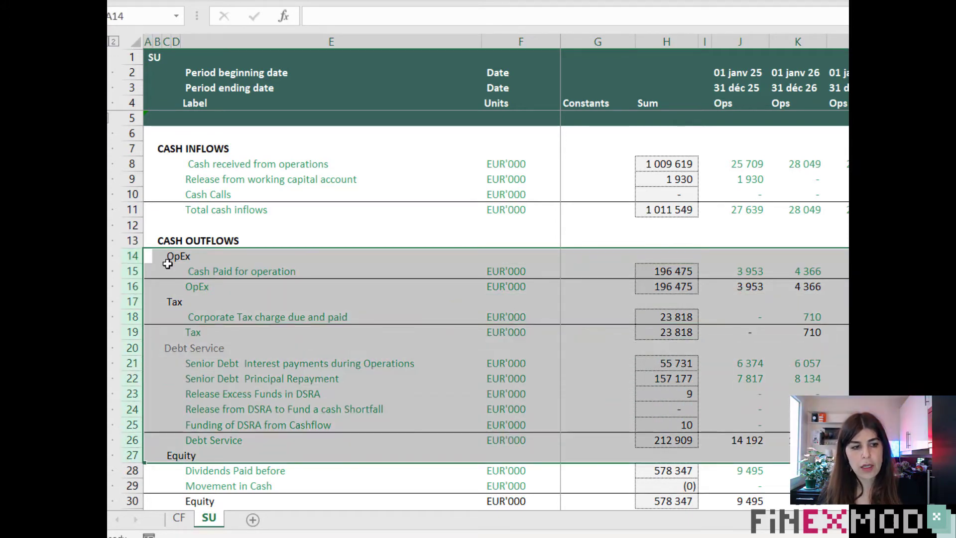
left_click(167, 260)
left_click(132, 256)
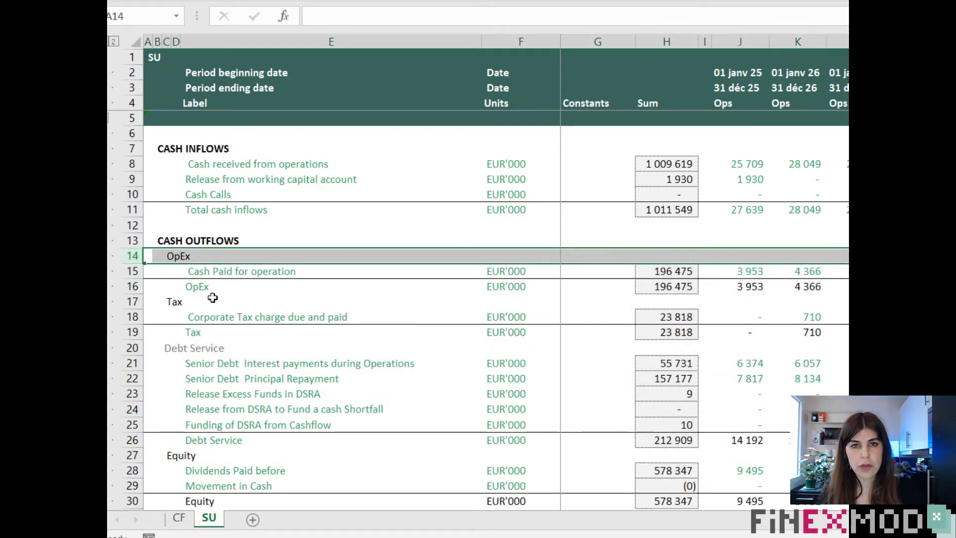
left_click(132, 302)
scroll(187, 367, "down", 1)
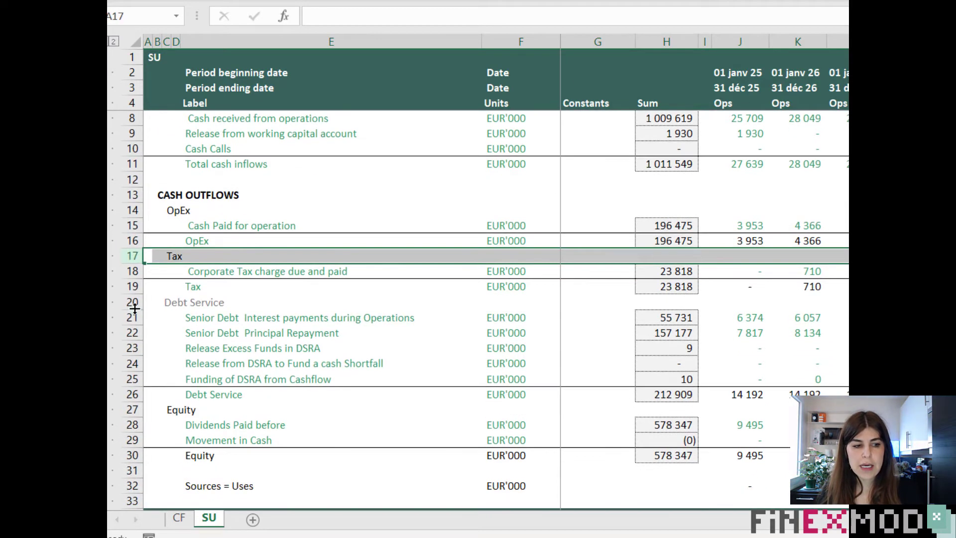
left_click(133, 305)
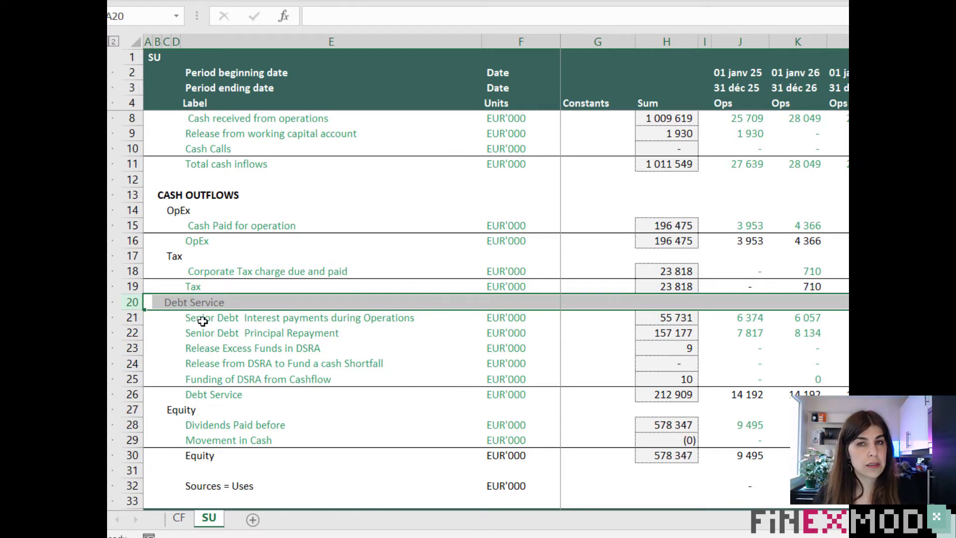
left_click(195, 304)
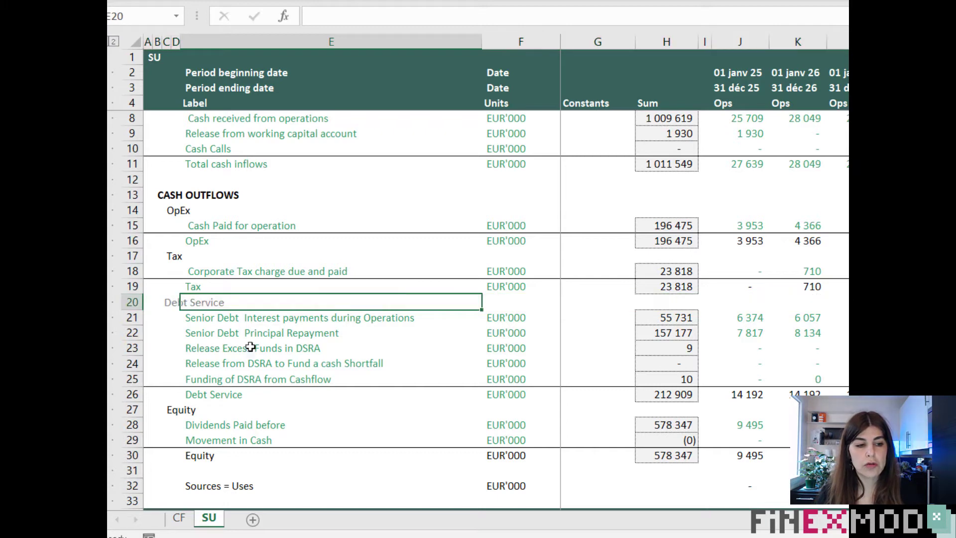
scroll(263, 359, "down", 1)
left_click(167, 364)
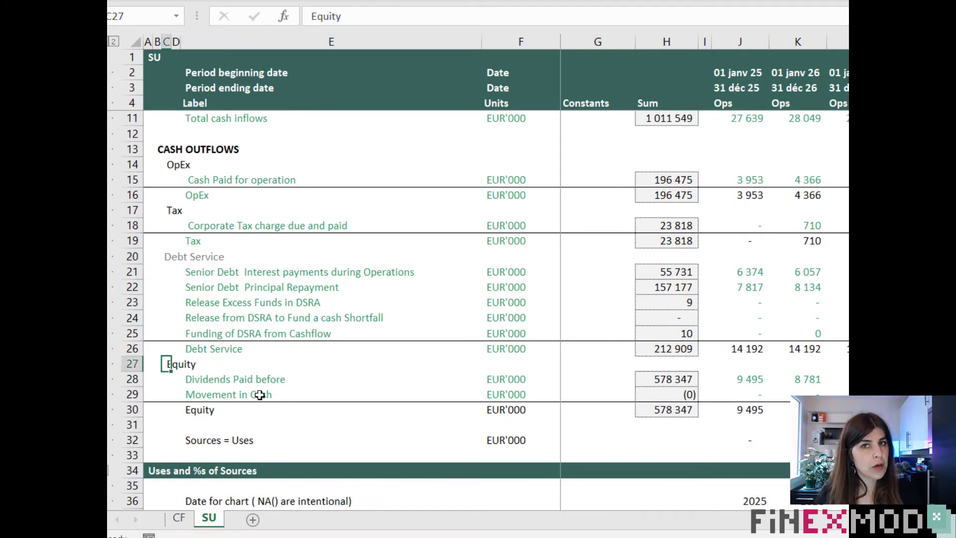
left_click(244, 381)
left_click(260, 396)
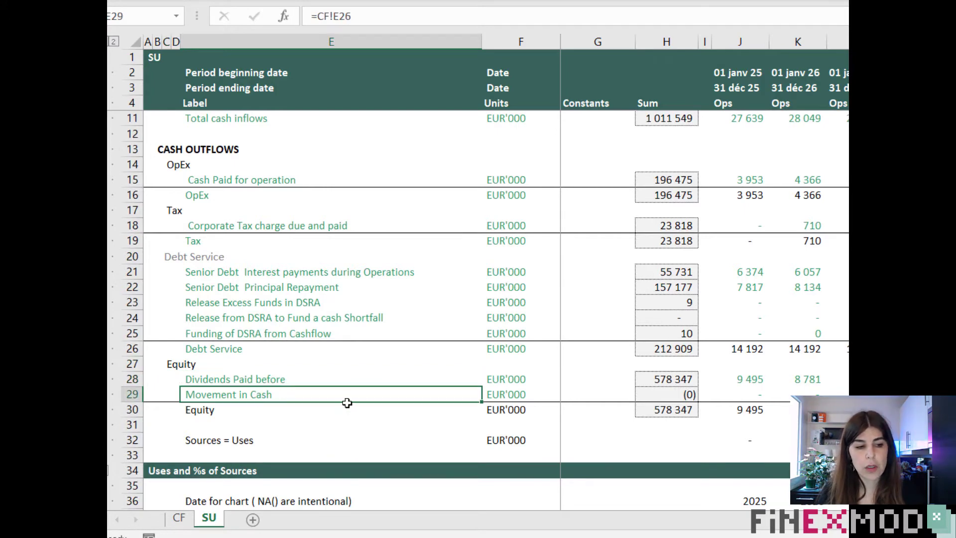
Step: Examine the Uses and %s of Sources section, where the OpEx, Tax, Debt Service and Equity subtotals are expressed as percentages of total cash inflows
scroll(344, 401, "down", 1)
scroll(343, 393, "up", 2)
scroll(349, 379, "down", 1)
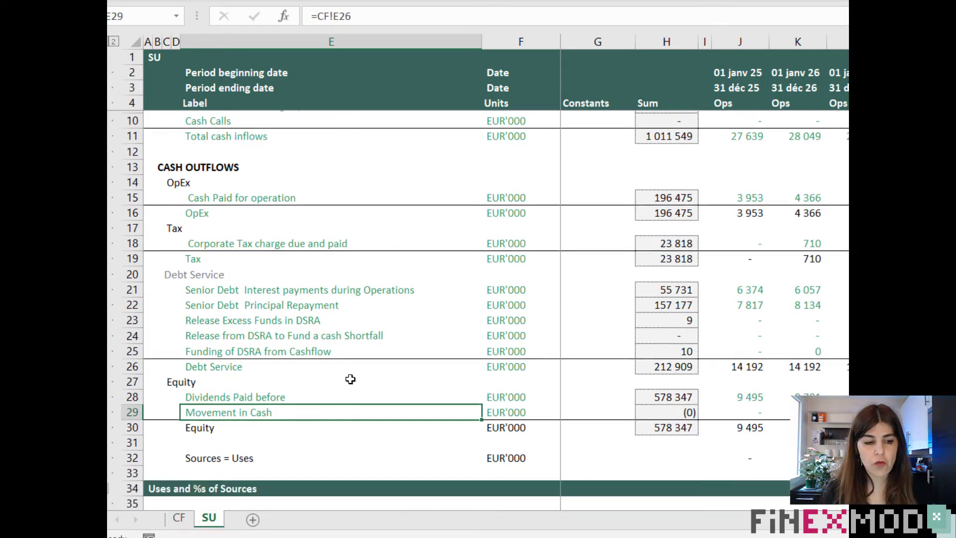
scroll(351, 379, "down", 6)
scroll(264, 351, "up", 1)
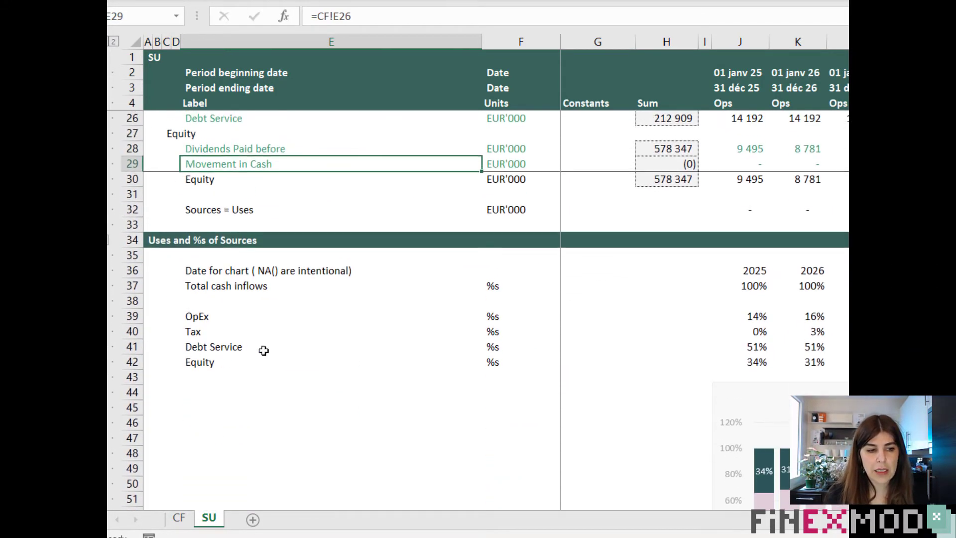
left_click(205, 316)
scroll(813, 320, "down", 2)
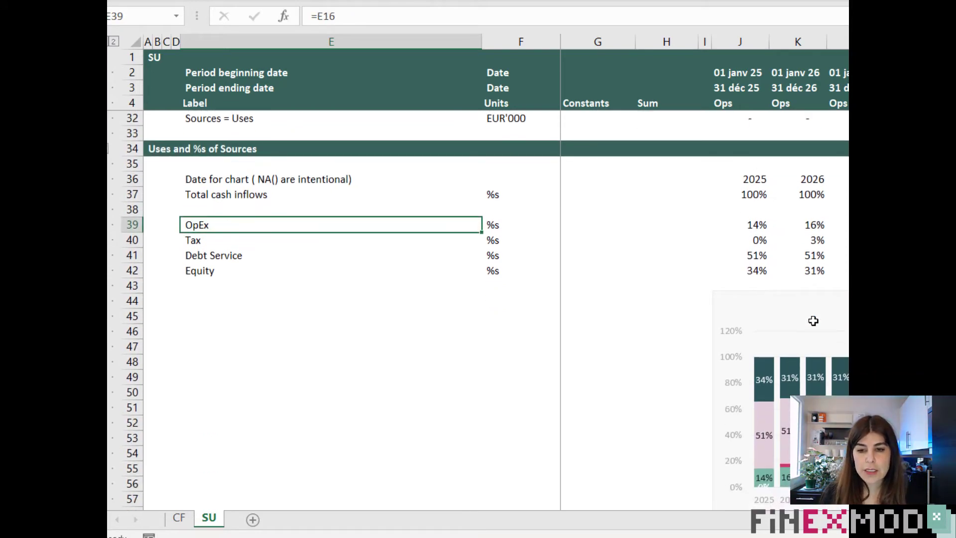
left_click(348, 272)
scroll(367, 274, "up", 3)
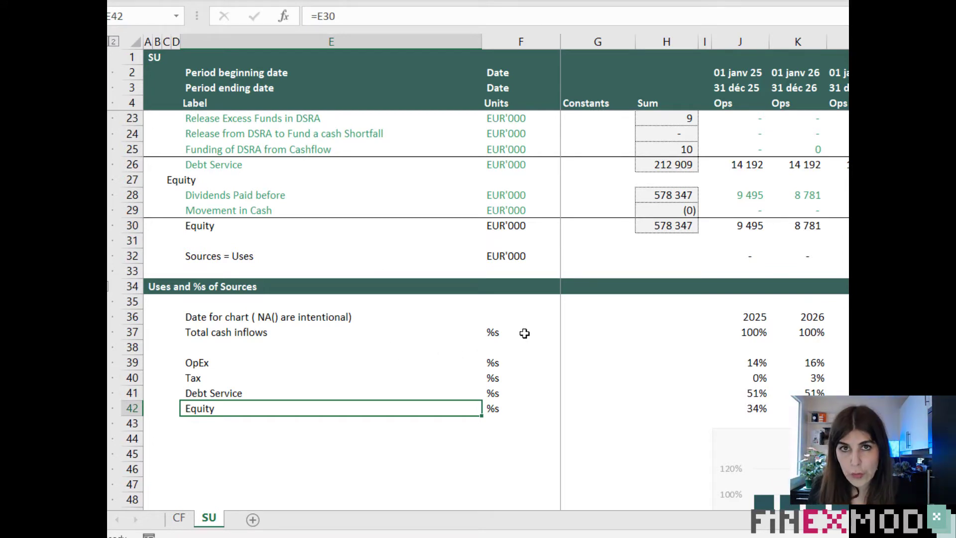
scroll(648, 372, "down", 1)
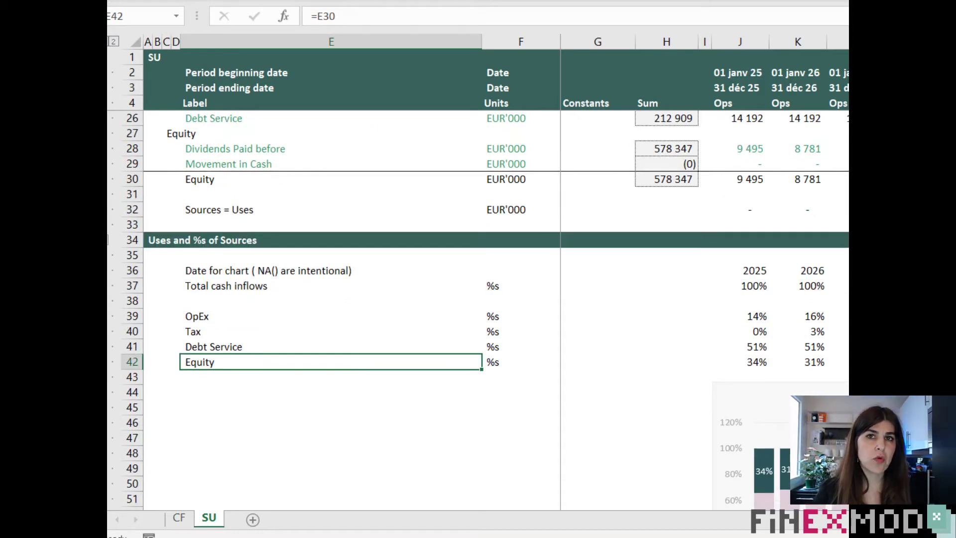
scroll(478, 309, "down", 2)
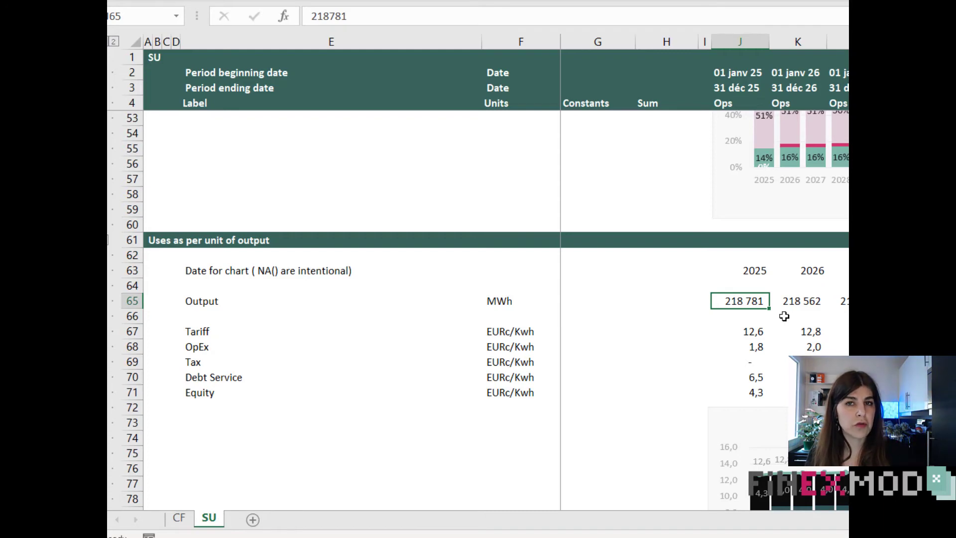
Step: Inspect the 2025 Tariff and OpEx formulas per unit of output, the Tax, Debt Service and Equity lines, and the 2025 Output cell
left_click(753, 331)
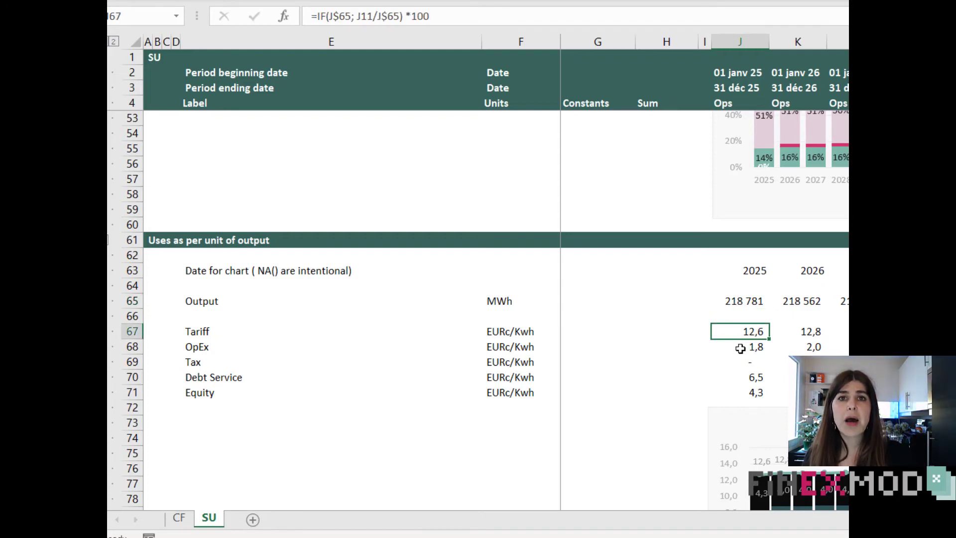
left_click(741, 348)
left_click(198, 362)
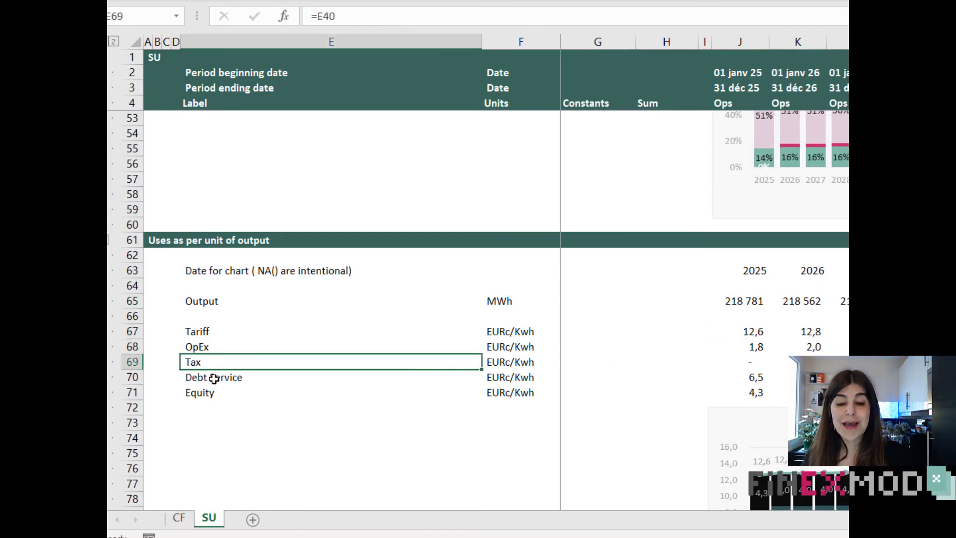
left_click(214, 378)
left_click(205, 393)
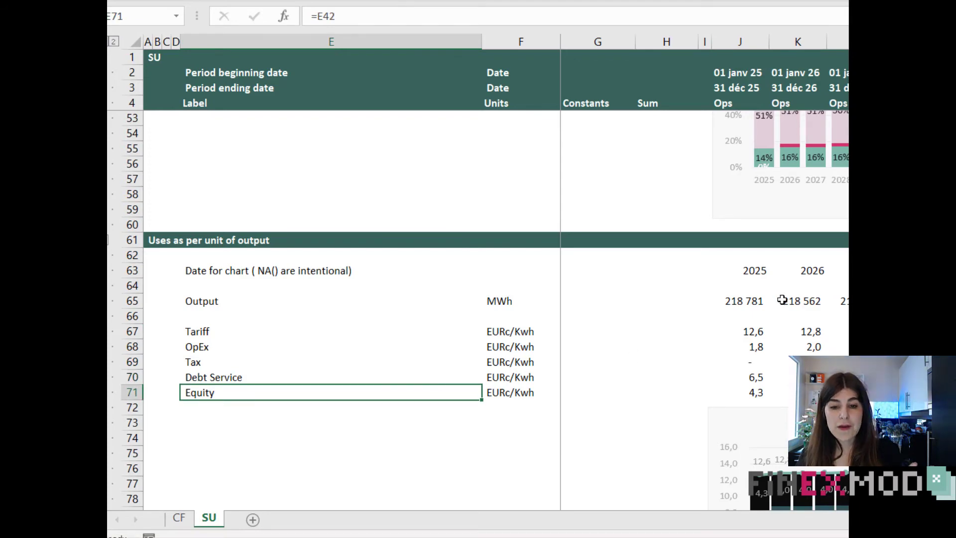
left_click(758, 301)
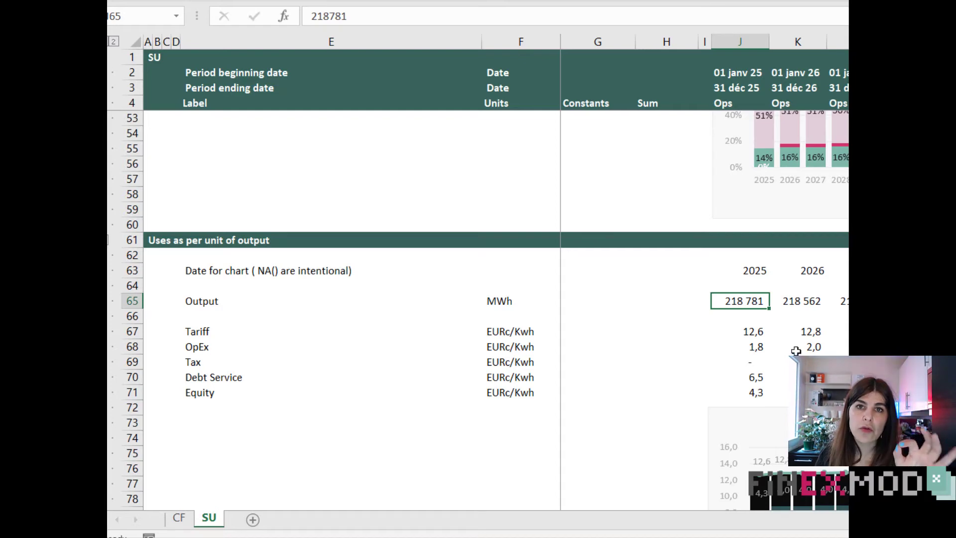
Step: Examine the stacked chart below the Uses as per unit of output table, following the tariff breakdown across the years
scroll(797, 348, "down", 2)
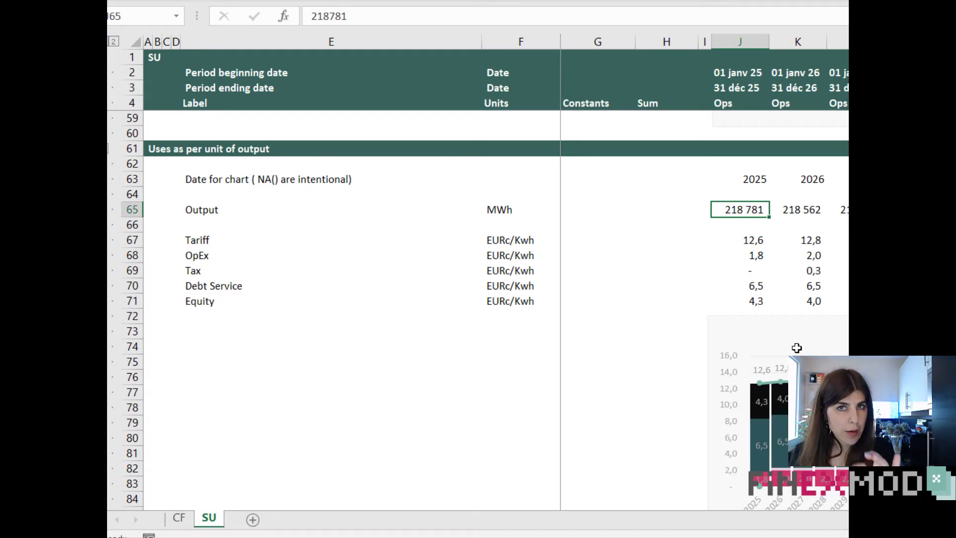
scroll(780, 350, "down", 1)
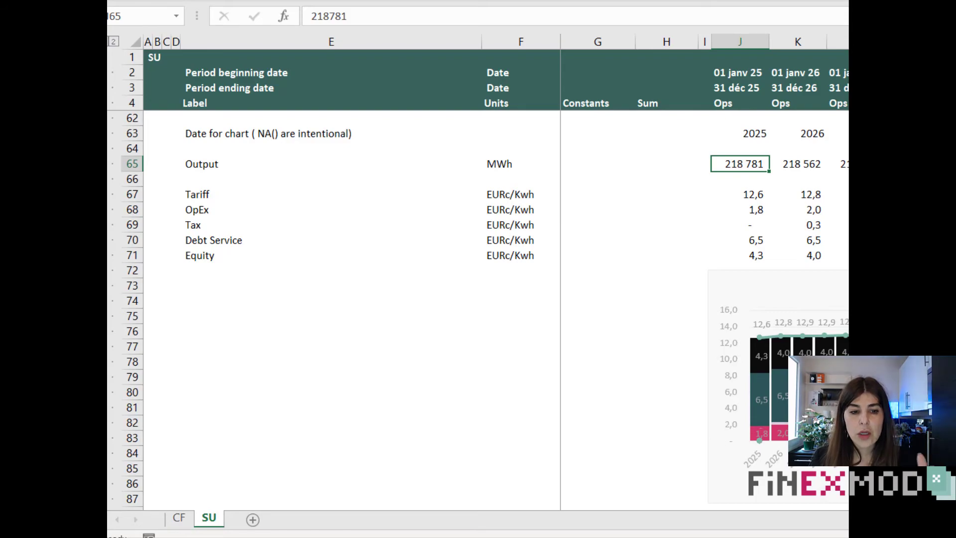
mouse_move(770, 369)
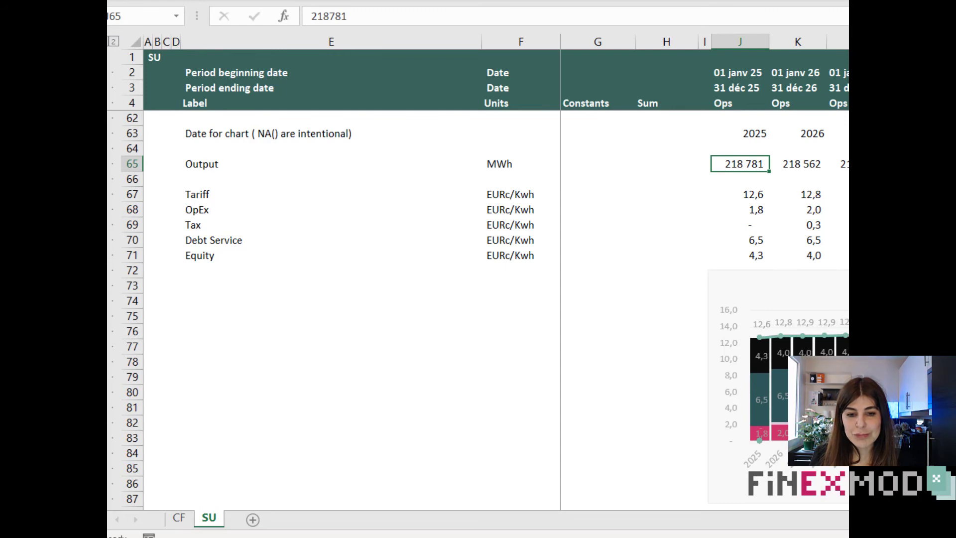
scroll(478, 309, "down", 1)
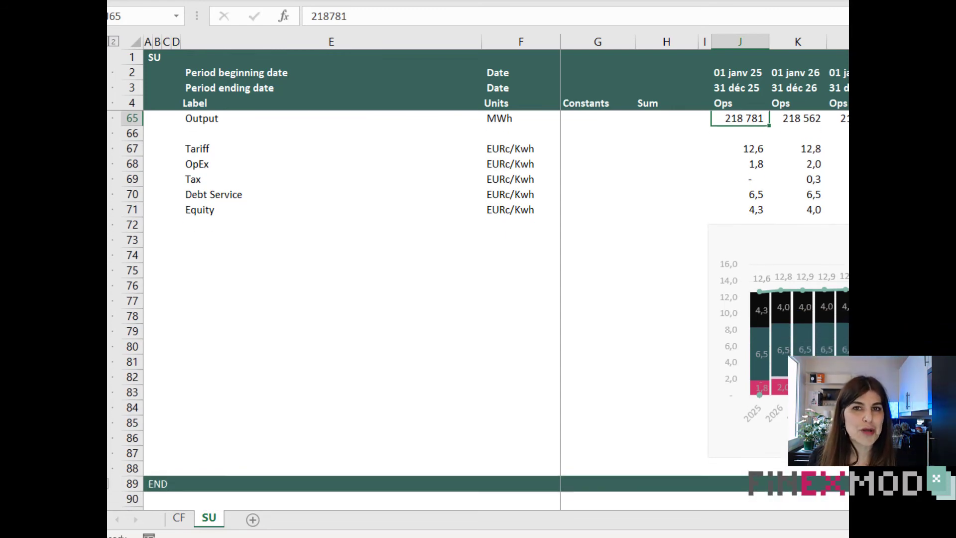
scroll(697, 249, "right", 2)
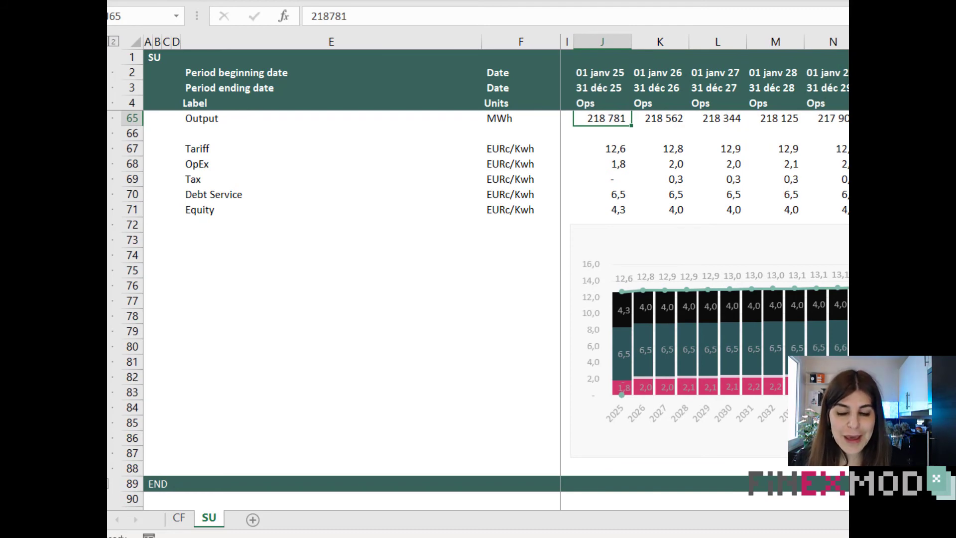
scroll(697, 249, "right", 1)
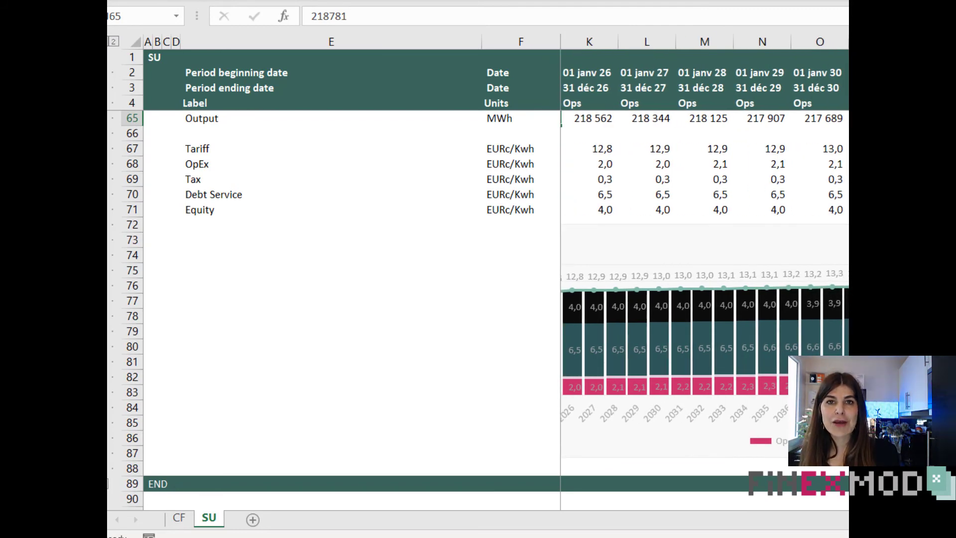